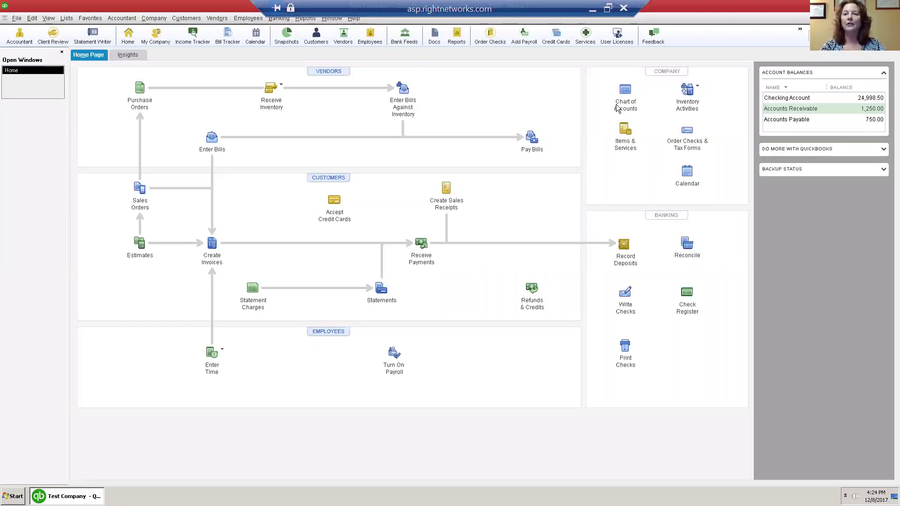
- From the Chart of Accounts, create a new Bank-type account named 'Barter Bank Account'
click(627, 90)
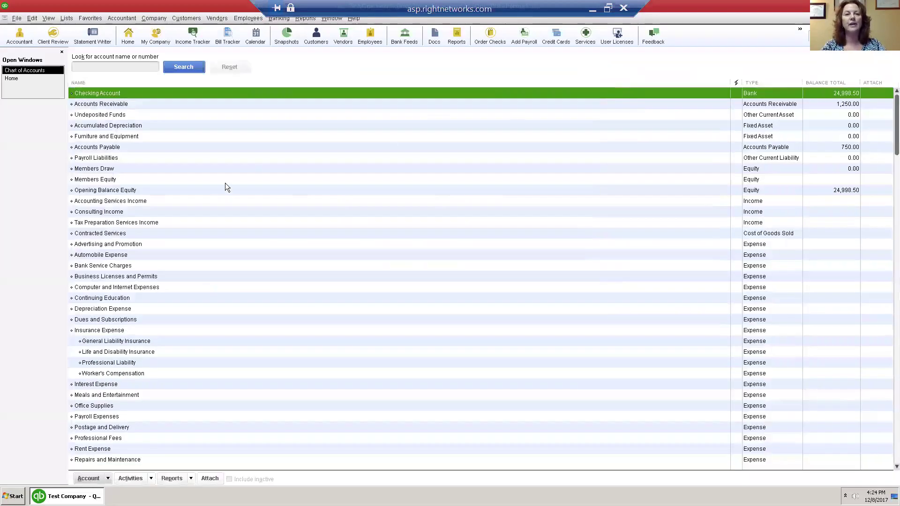
right_click(187, 212)
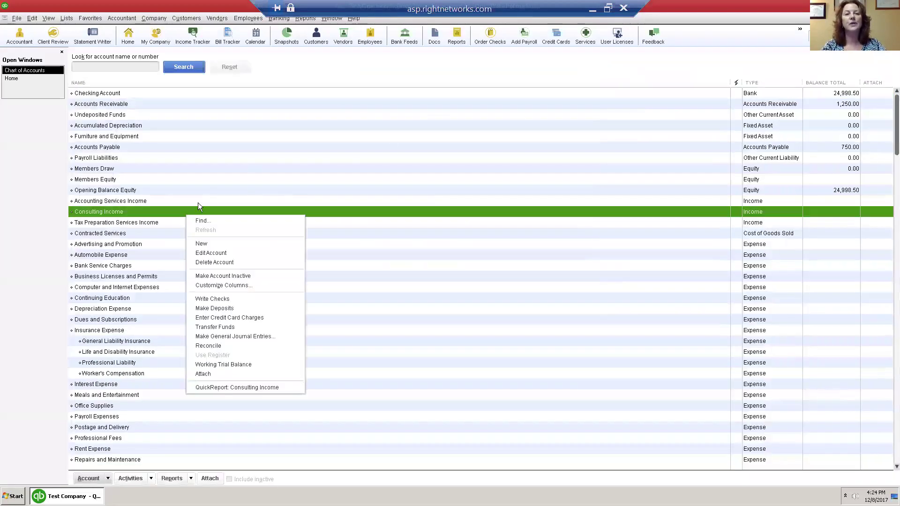
click(202, 244)
click(99, 148)
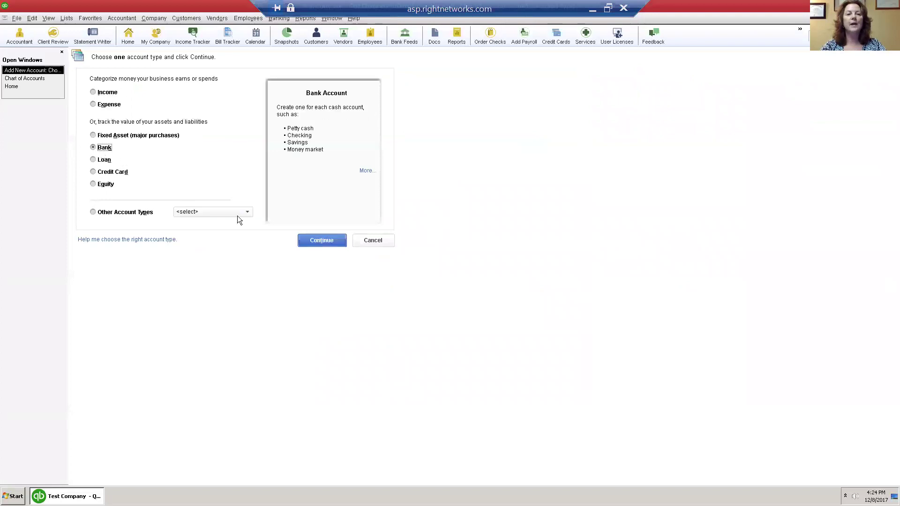
click(317, 240)
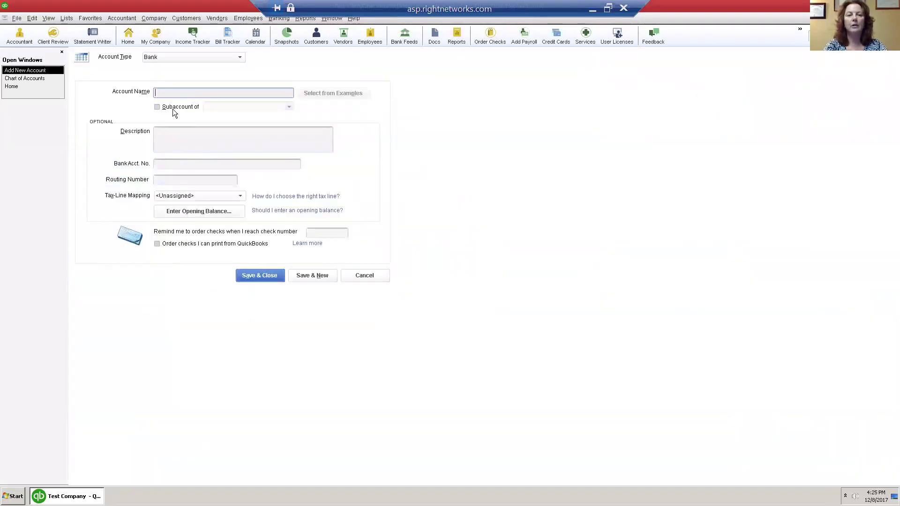
text(Barter BAnk)
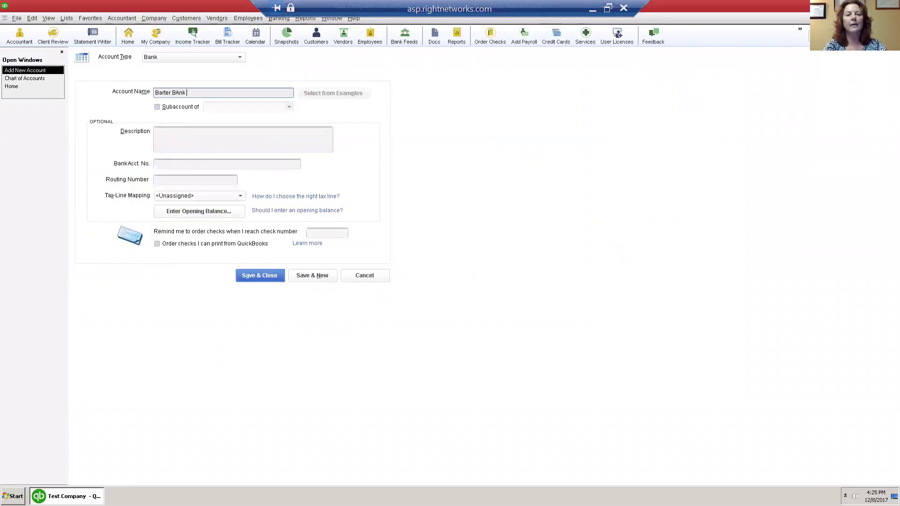
key(BackSpace)
key(BackSpace)
key(BackSpace)
text(an)
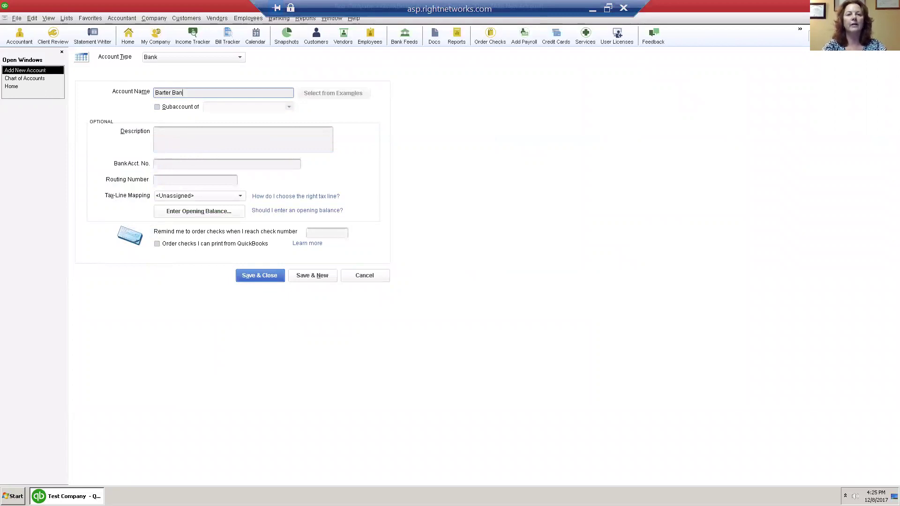
text(kAccount)
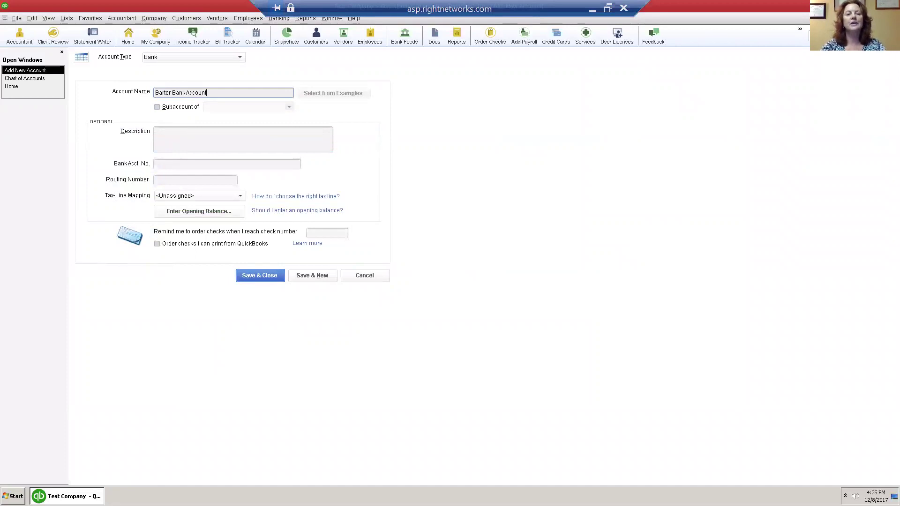
click(249, 278)
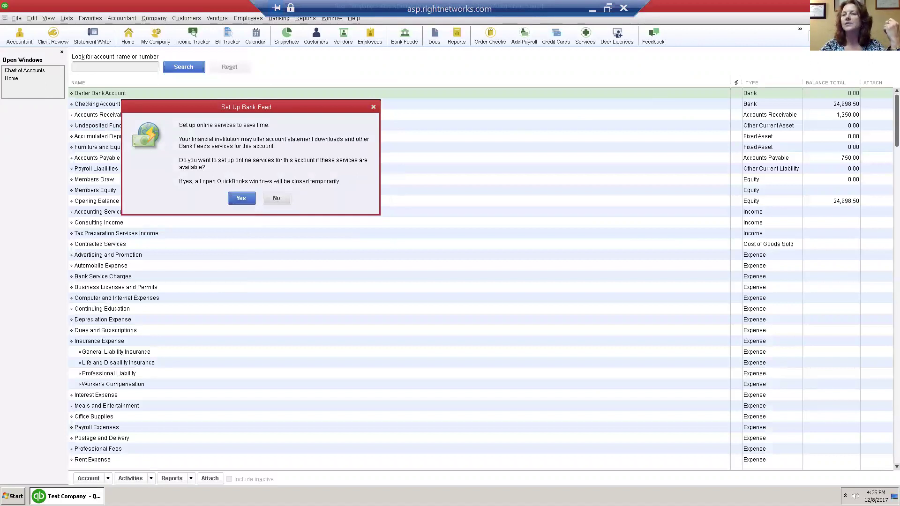
- Decline bank feeds, close the Chart of Accounts, and bring up the Payment Method List
click(275, 198)
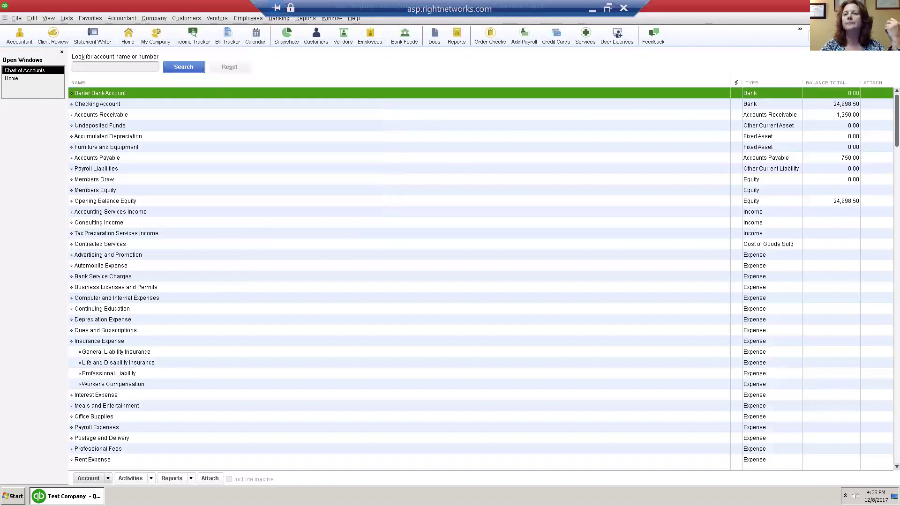
key(Escape)
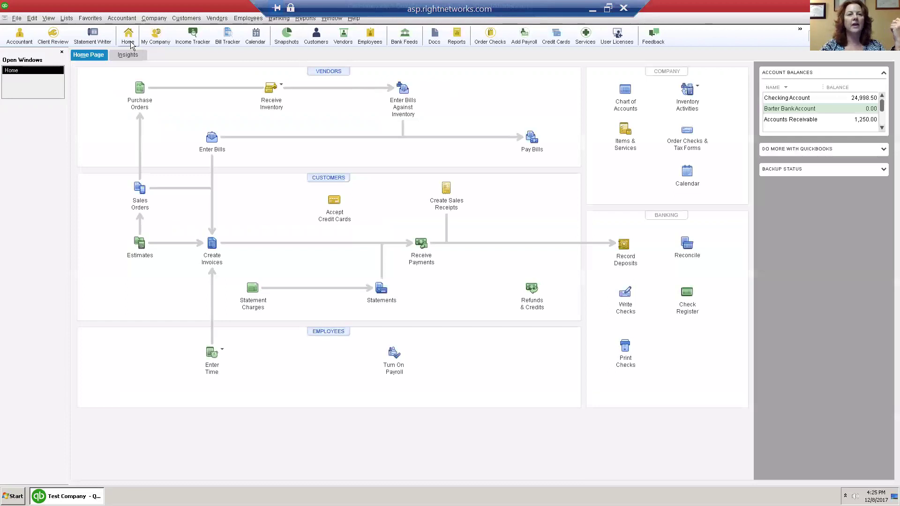
click(65, 18)
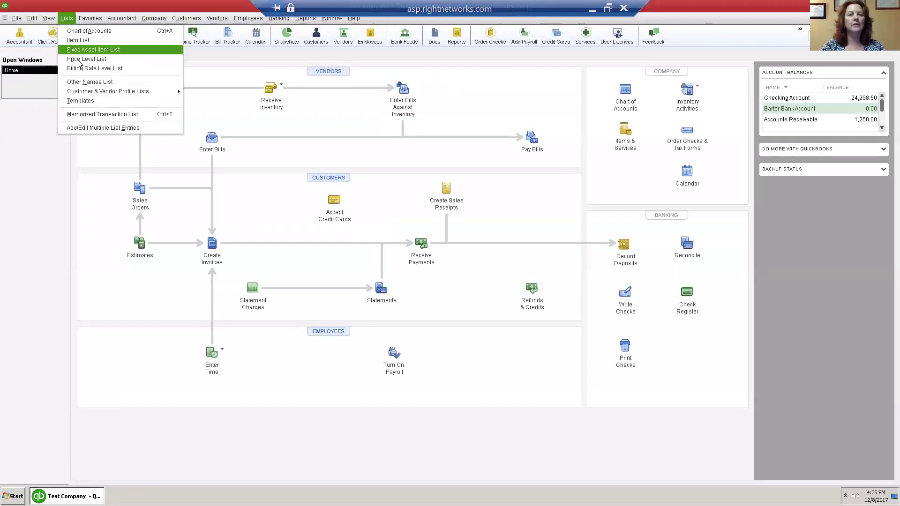
mouse_move(141, 92)
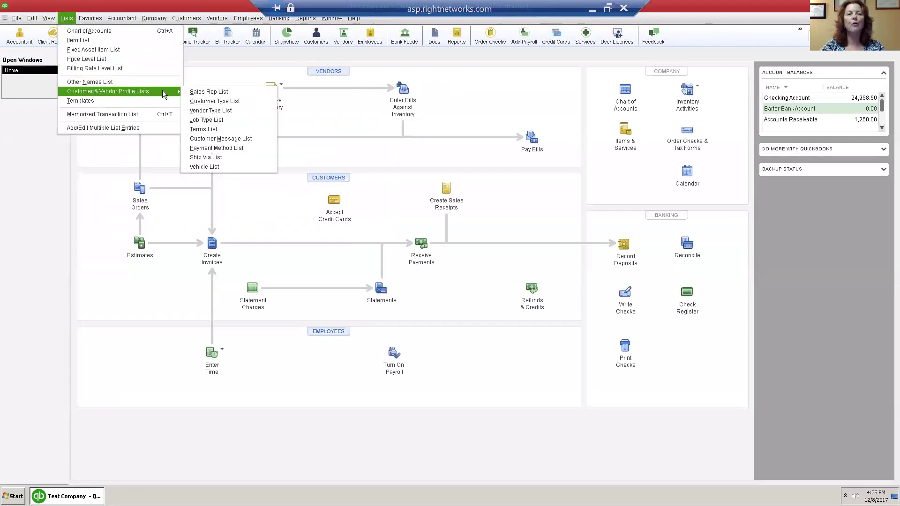
click(232, 149)
- Add a 'Barter Payment' payment method of type Other, then close the list
right_click(91, 148)
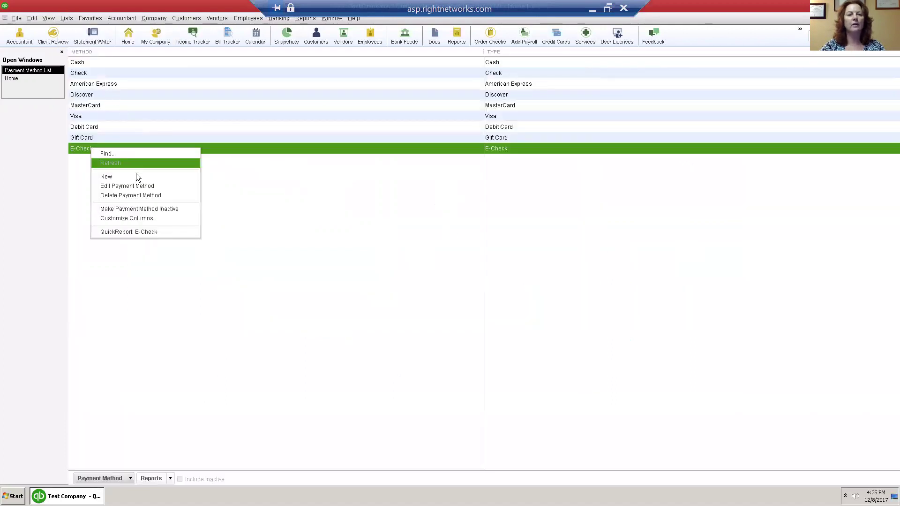
click(130, 178)
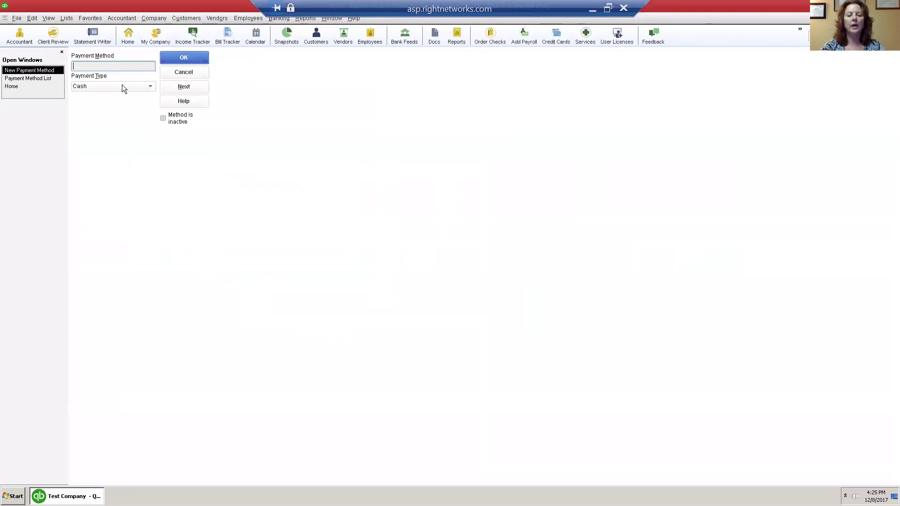
text(Ba)
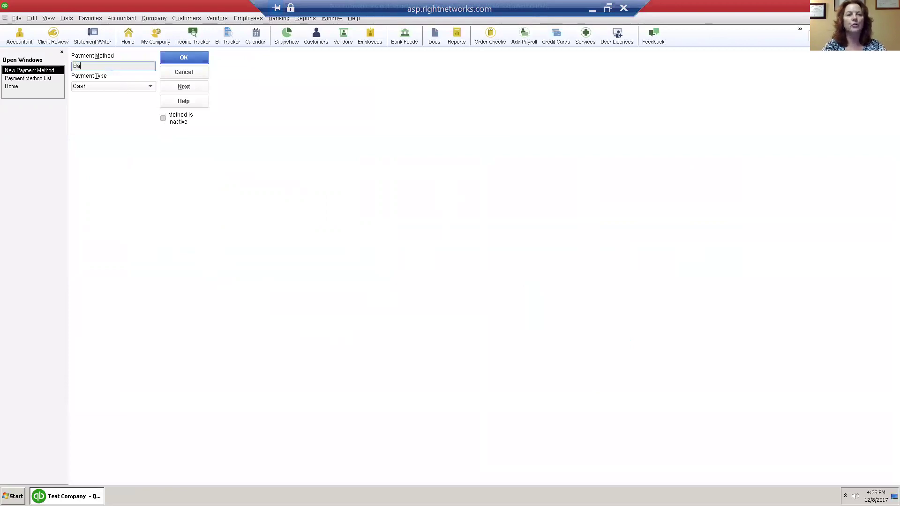
text(rter Payment)
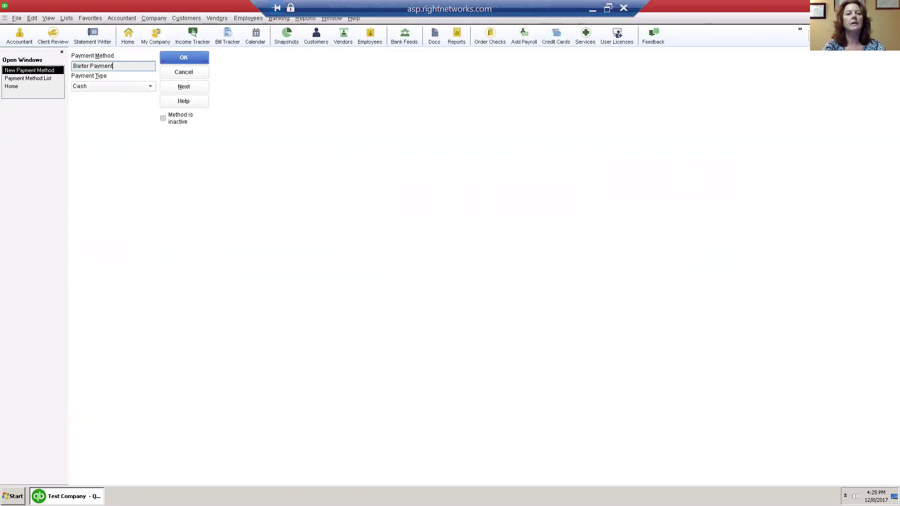
click(121, 86)
text(o)
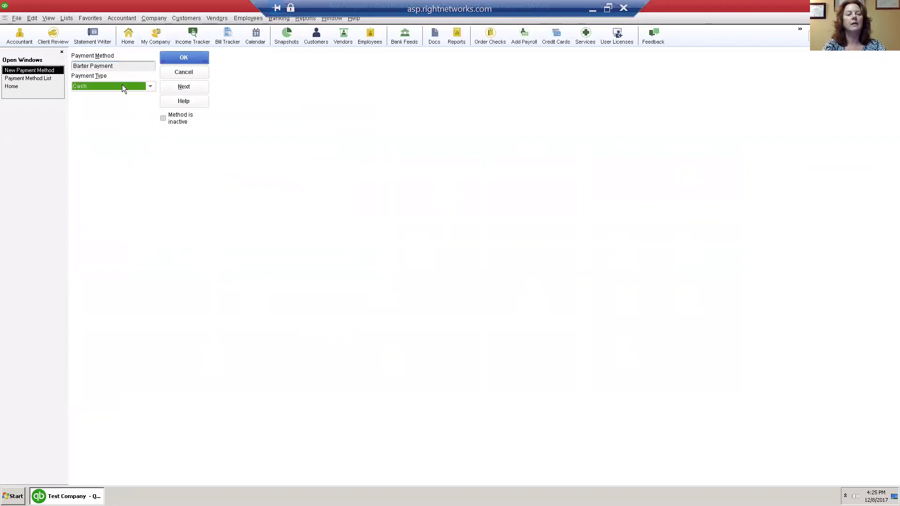
click(123, 88)
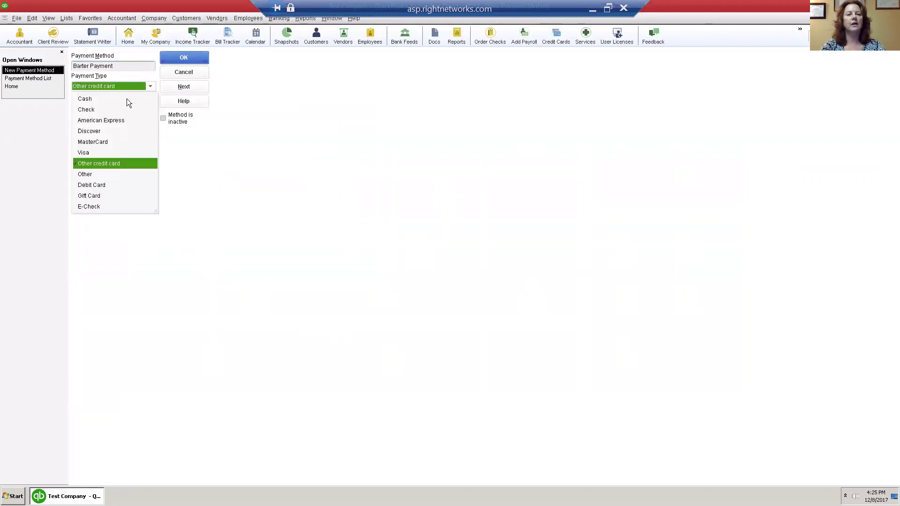
click(93, 174)
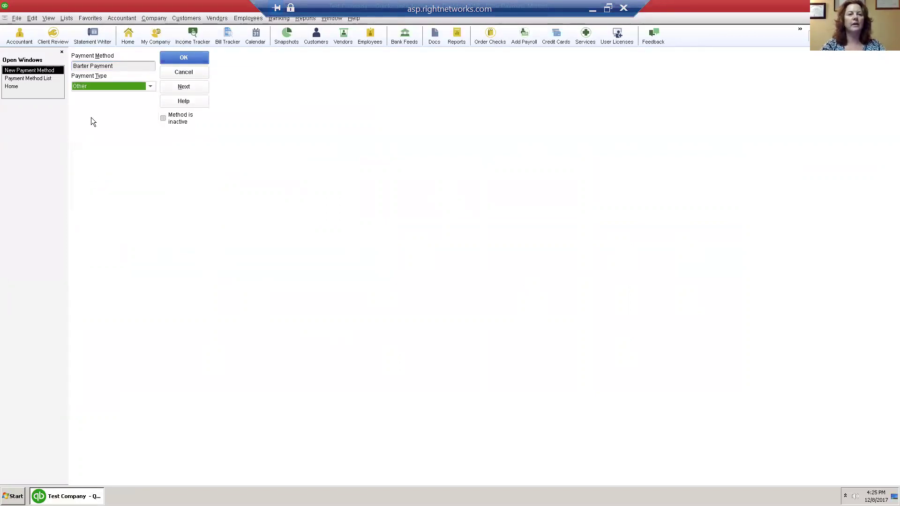
click(177, 60)
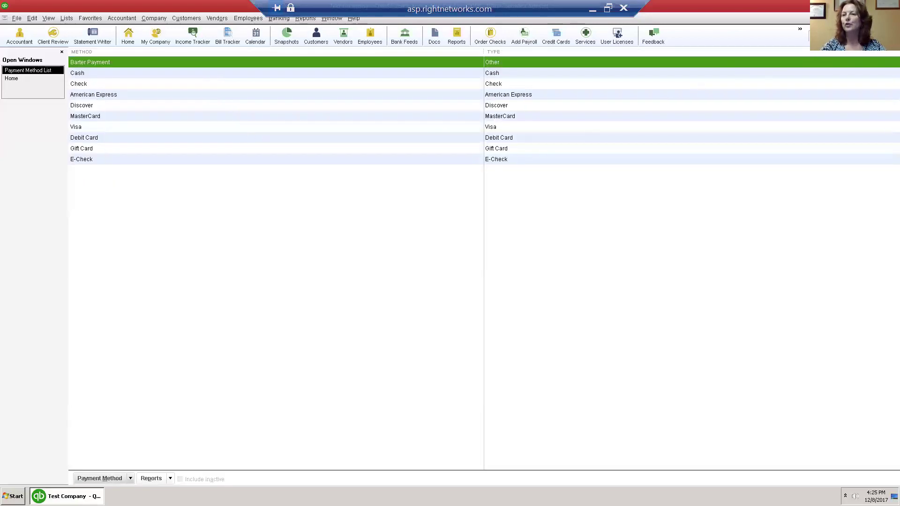
key(Escape)
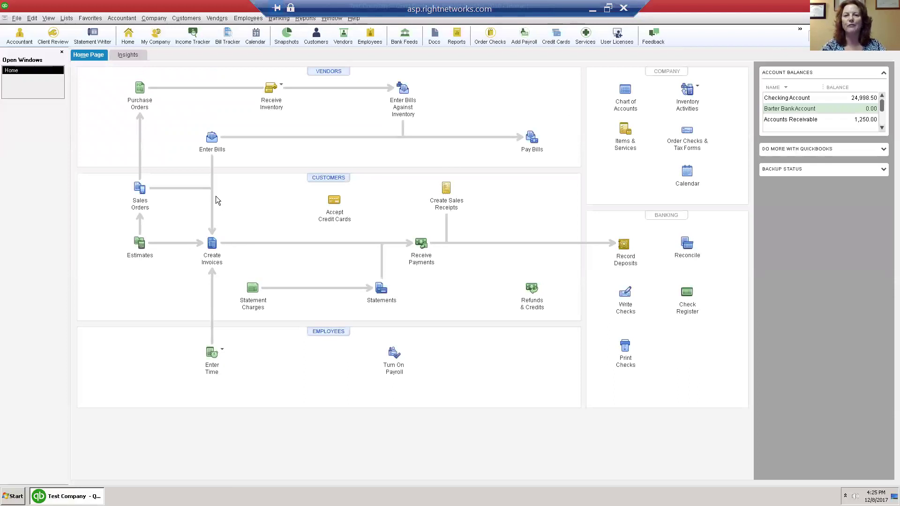
- Check the 1,250.00 barter invoice and 750.00 barter bill in the Customer and Vendor Centers, then return Home
click(327, 177)
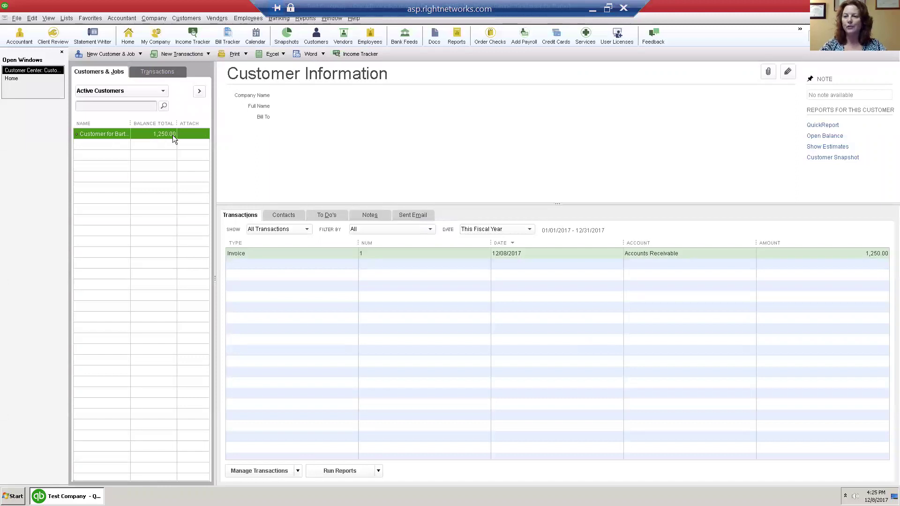
click(341, 42)
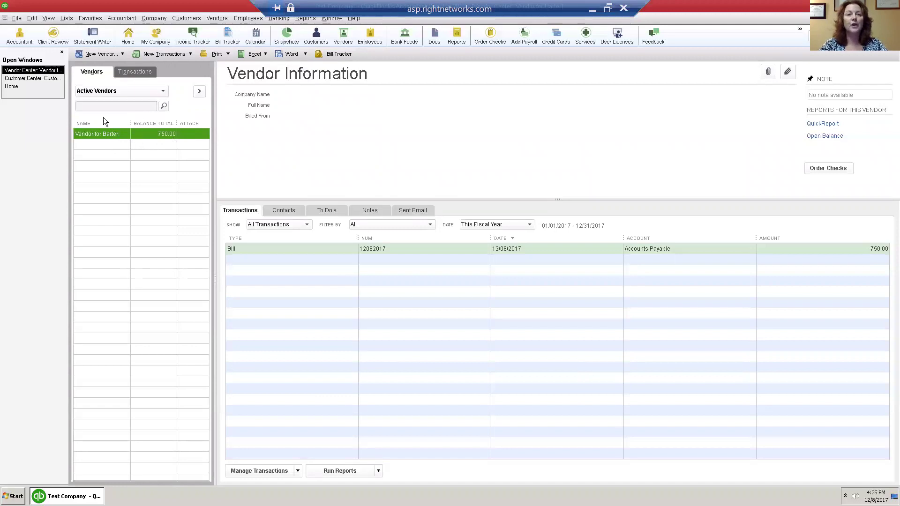
click(33, 87)
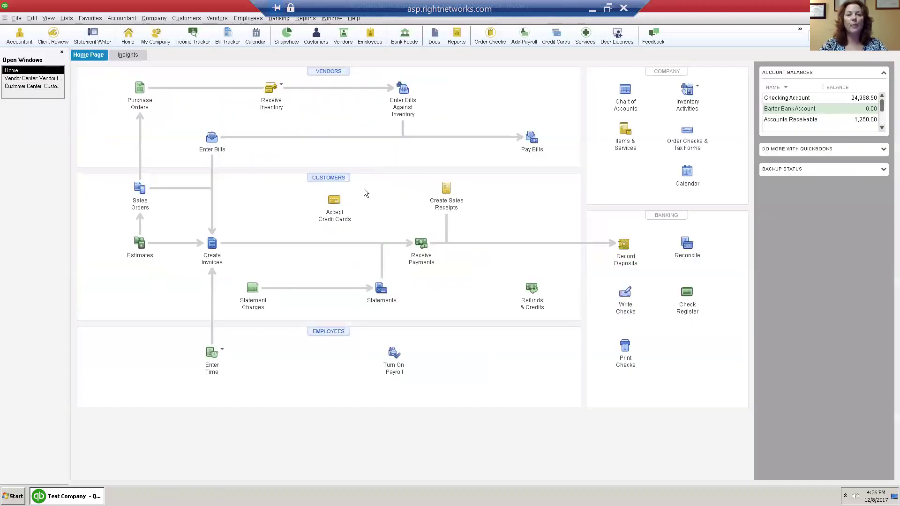
- Pay Vendor for Barter's 750.00 bill from Barter Bank Account and check the vendor's updated details
click(532, 138)
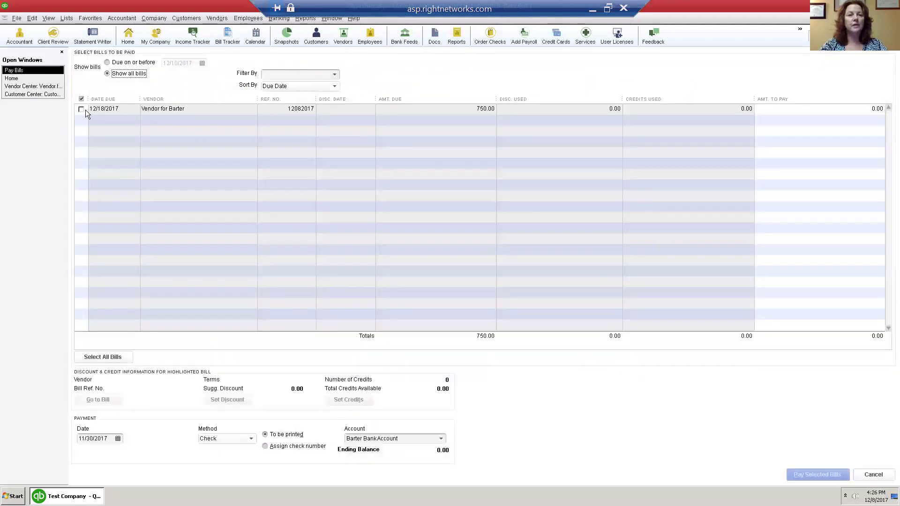
click(82, 109)
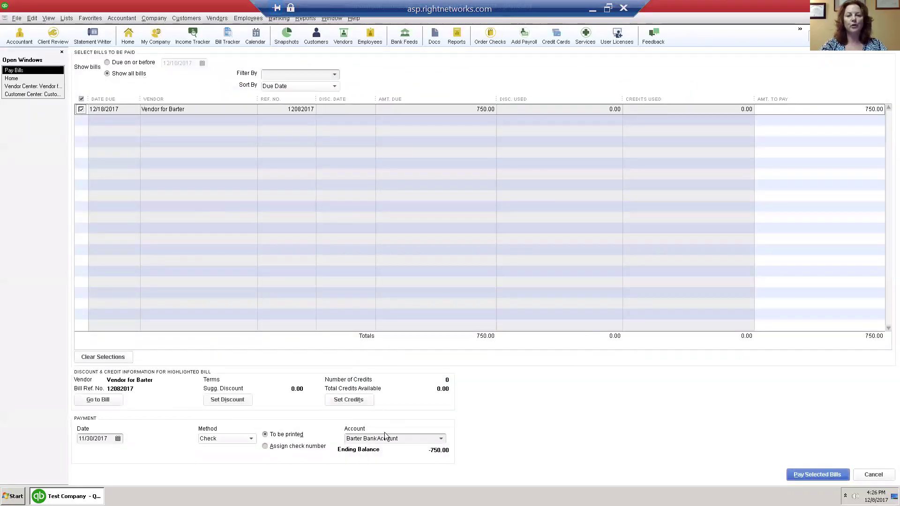
click(403, 441)
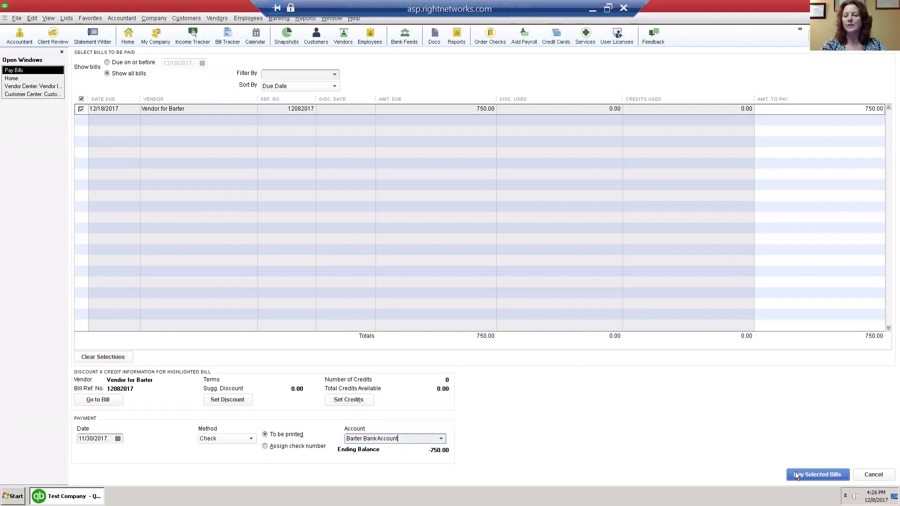
click(811, 474)
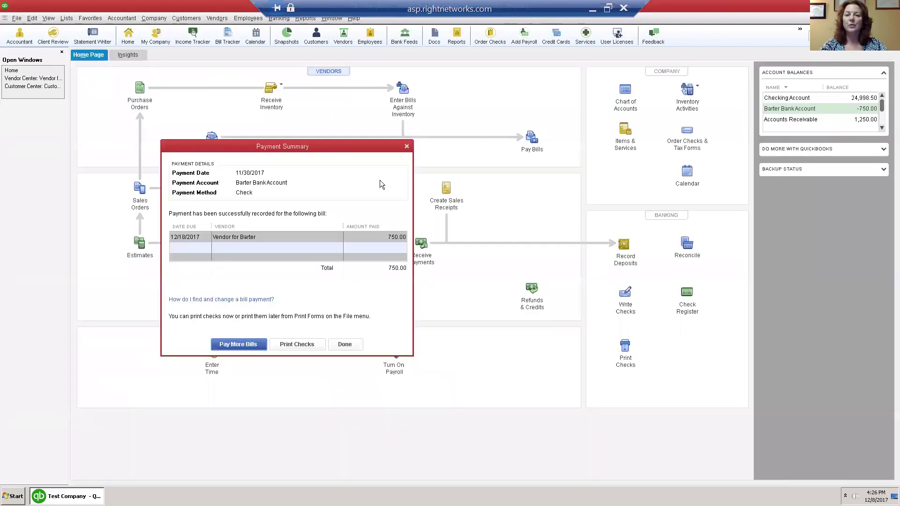
click(354, 343)
click(33, 78)
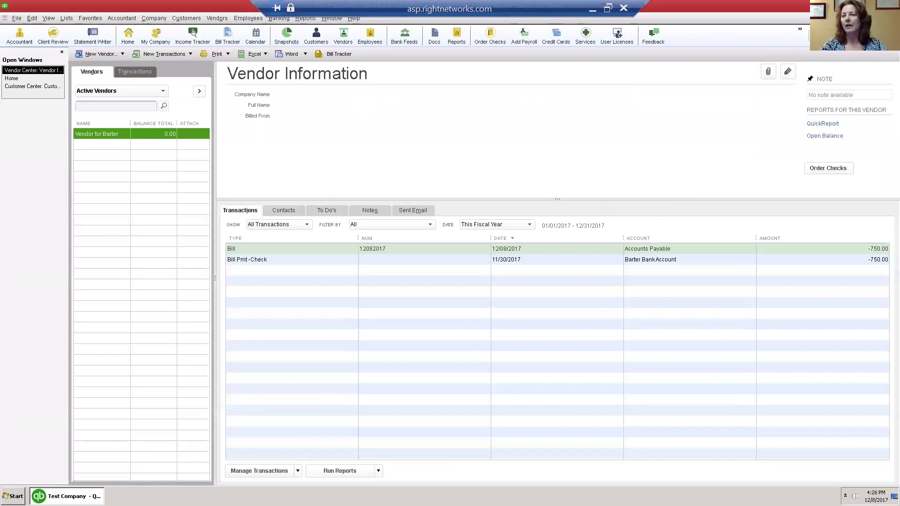
key(Escape)
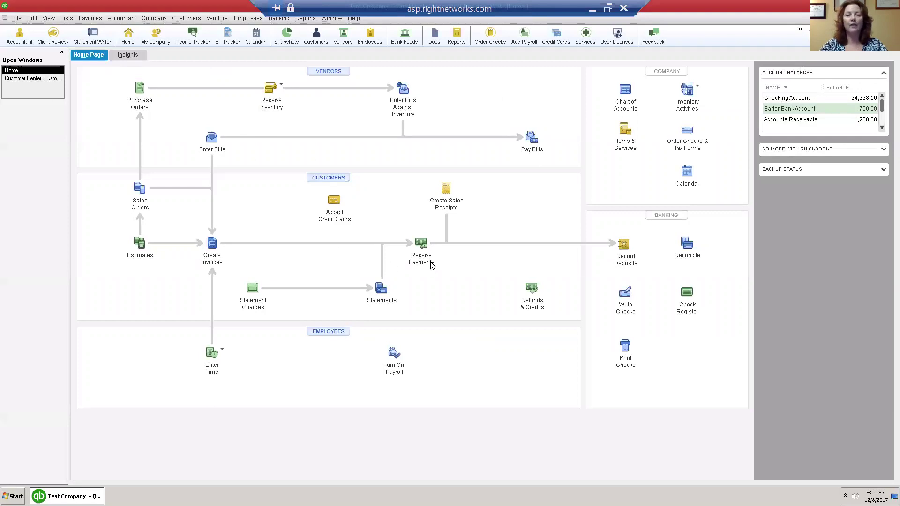
- Receive a 750.00 payment from Customer for Barter against its 1,250.00 invoice and save it
click(420, 249)
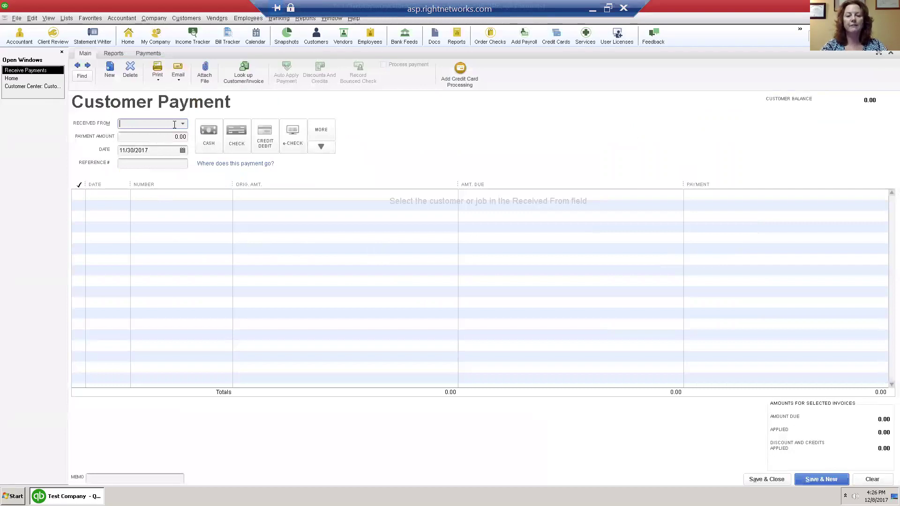
text(Customer for Barter)
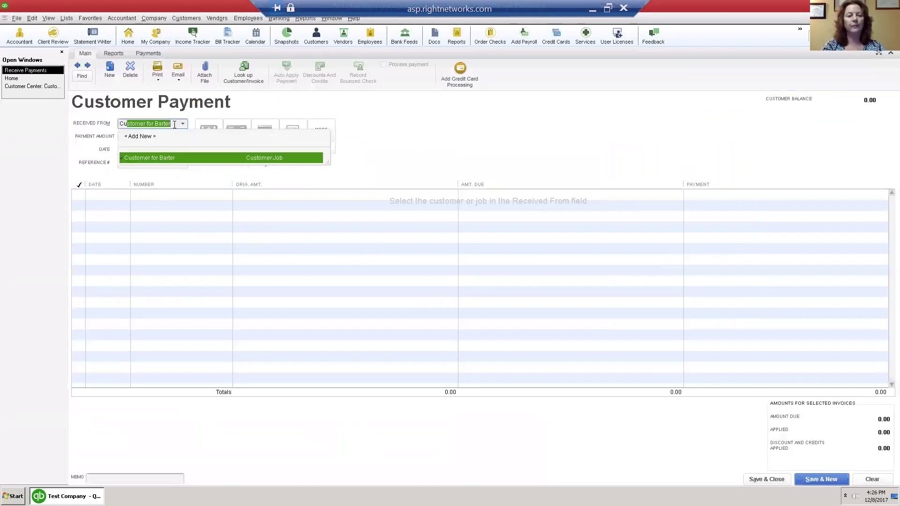
key(Tab)
text(7)
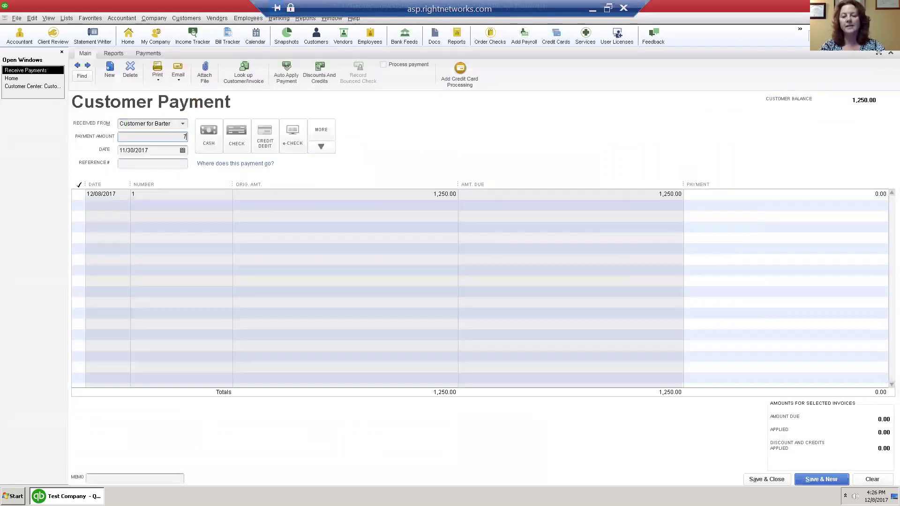
text(50)
key(Tab)
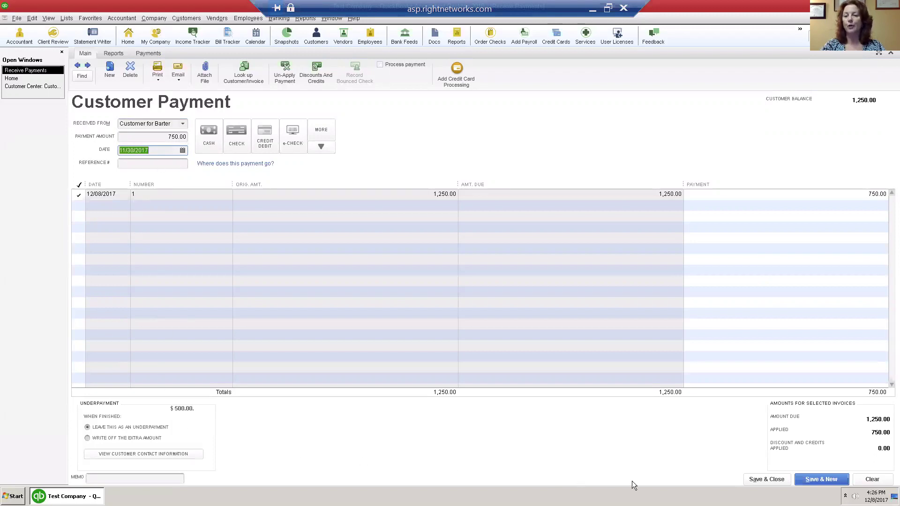
click(768, 480)
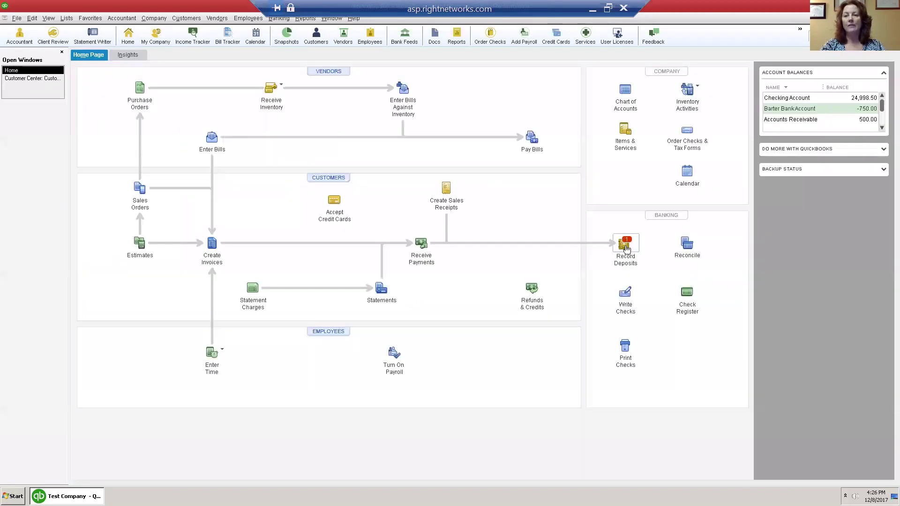
- Deposit the 750.00 customer payment into Barter Bank Account and review its register
click(626, 249)
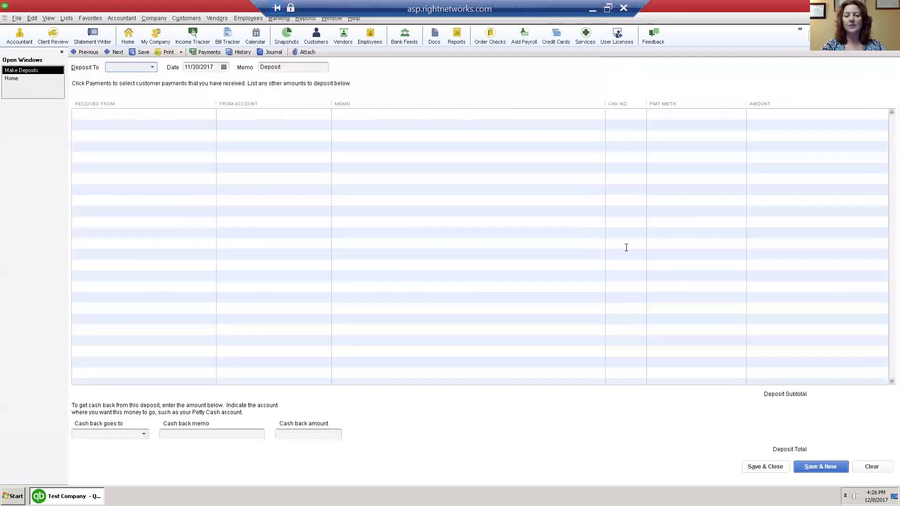
click(141, 163)
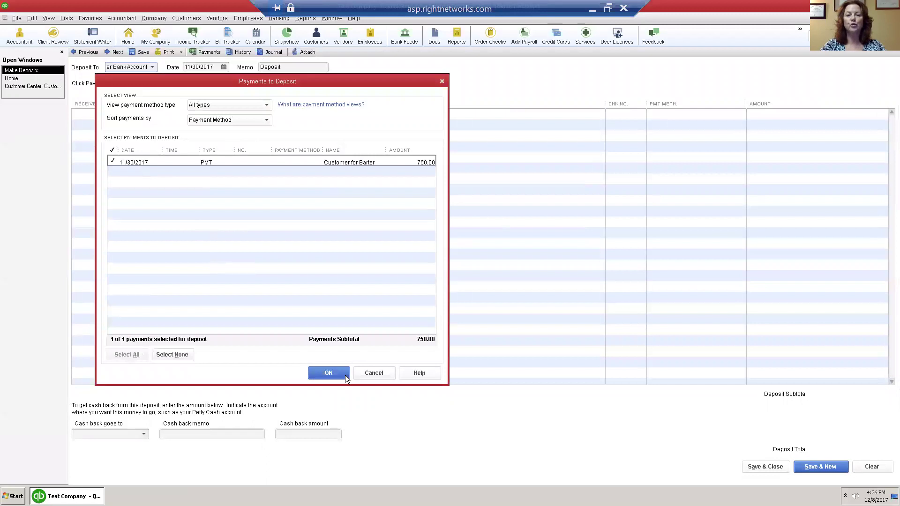
click(328, 373)
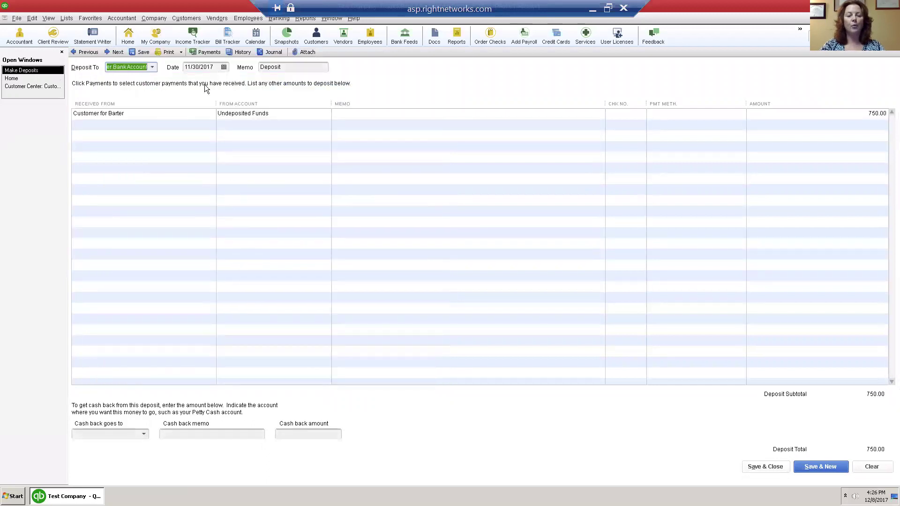
click(152, 67)
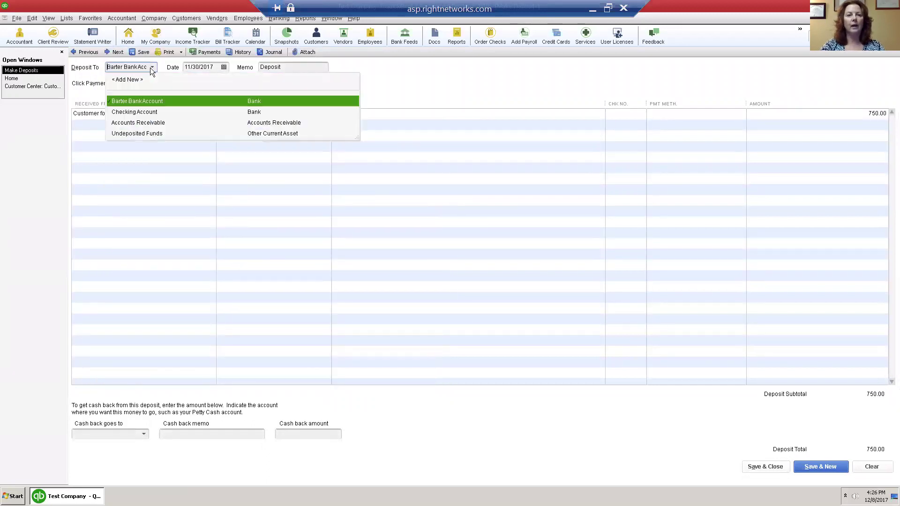
click(140, 100)
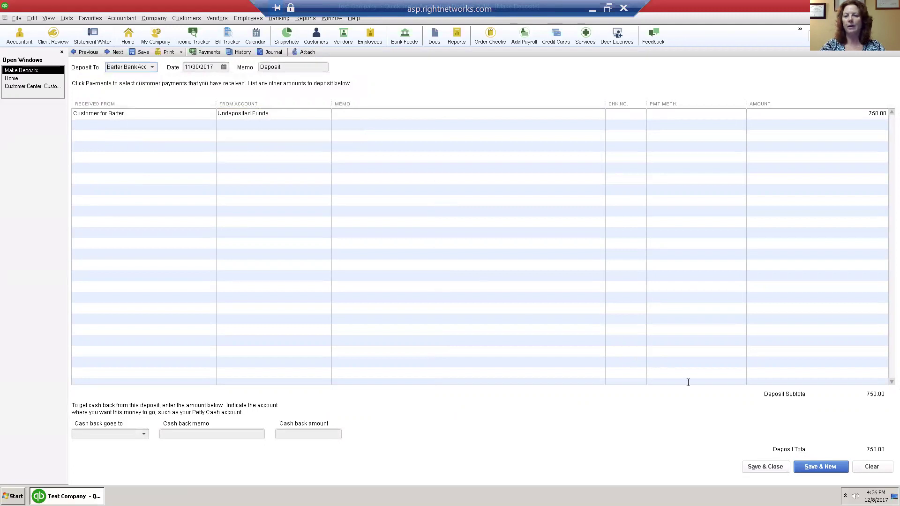
click(757, 468)
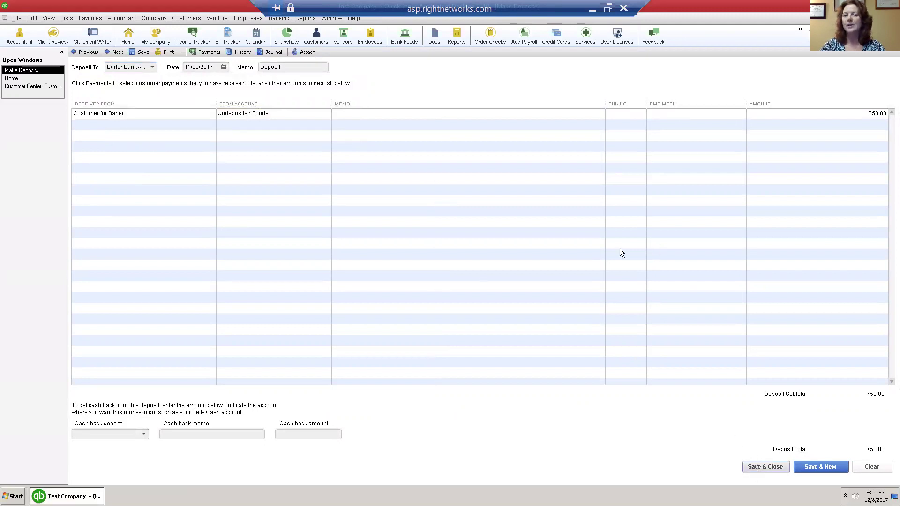
double_click(843, 109)
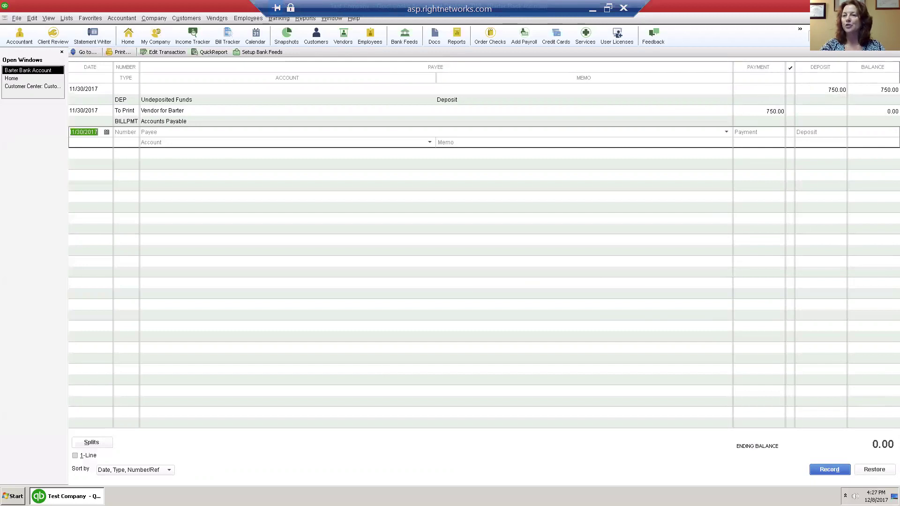
key(Escape)
- Confirm Customer for Barter's 500.00 open balance in the Customer Center, then close it
click(25, 80)
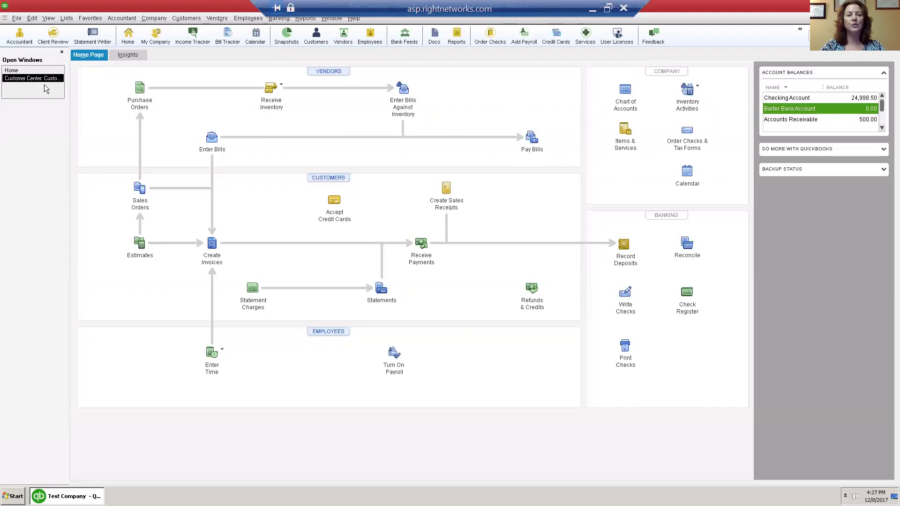
click(33, 78)
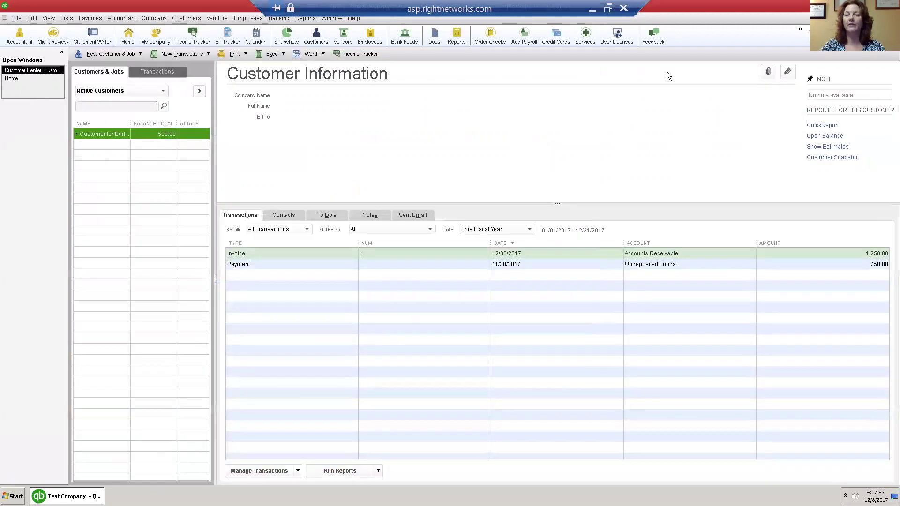
key(Escape)
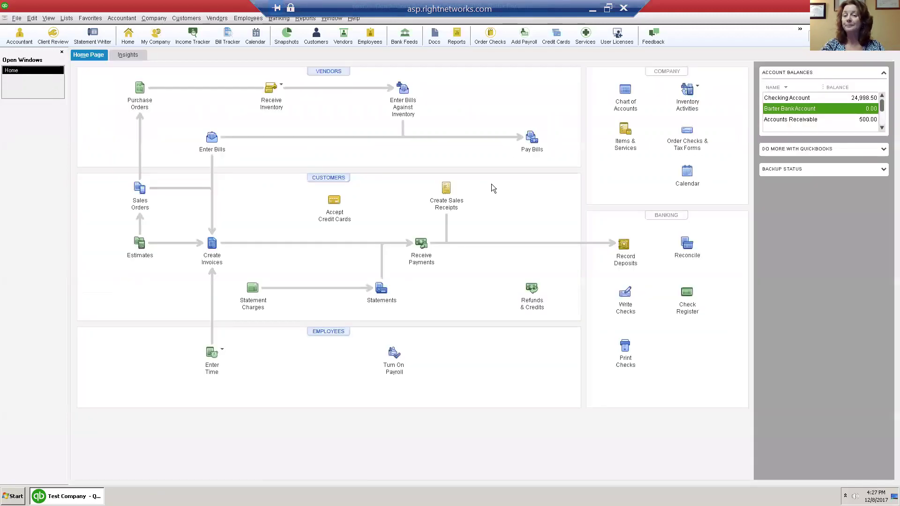